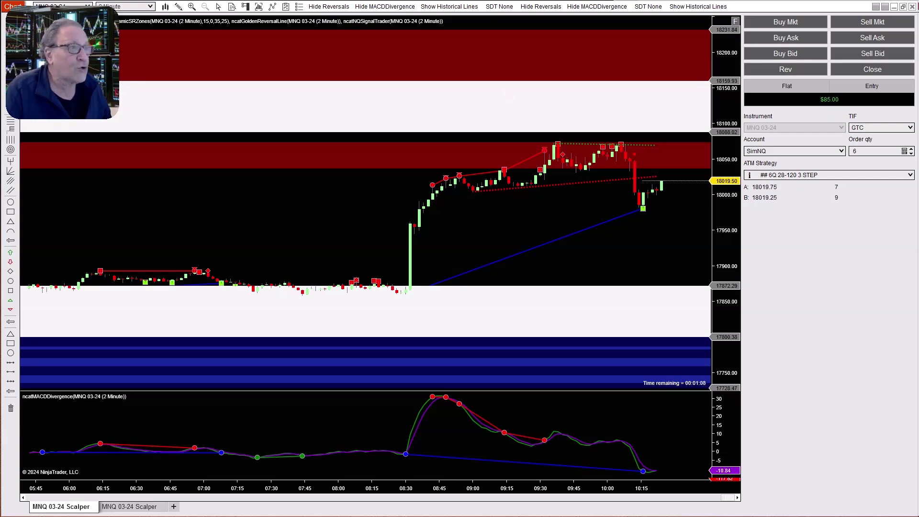
- Create a new Basic Entry order window from the Control Center
key("alt+Tab")
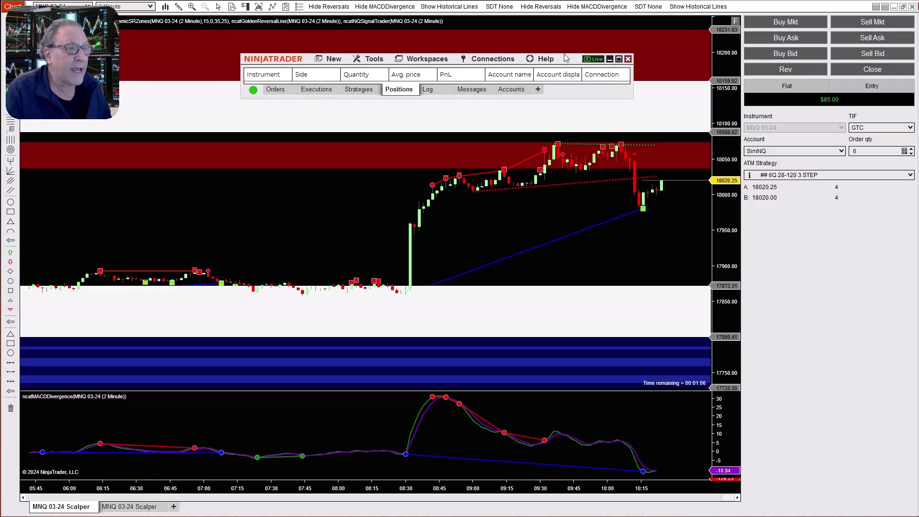
left_click(338, 56)
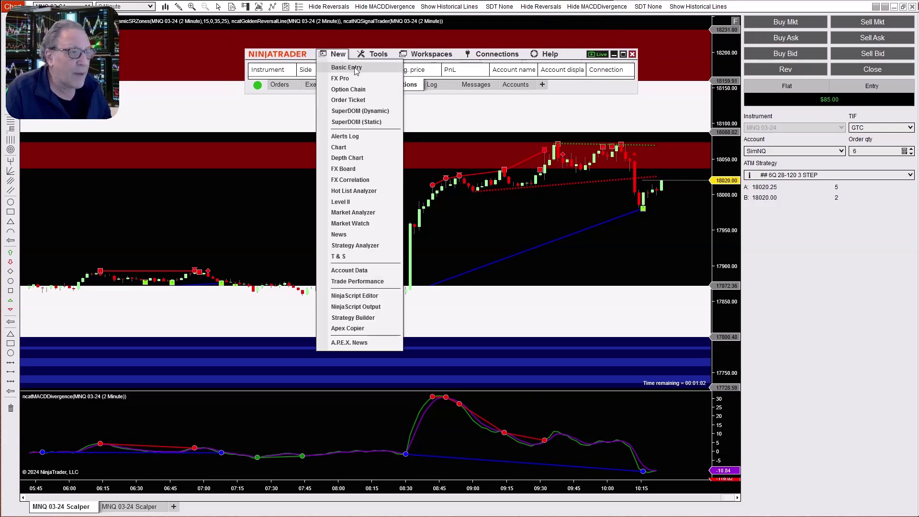
left_click(354, 68)
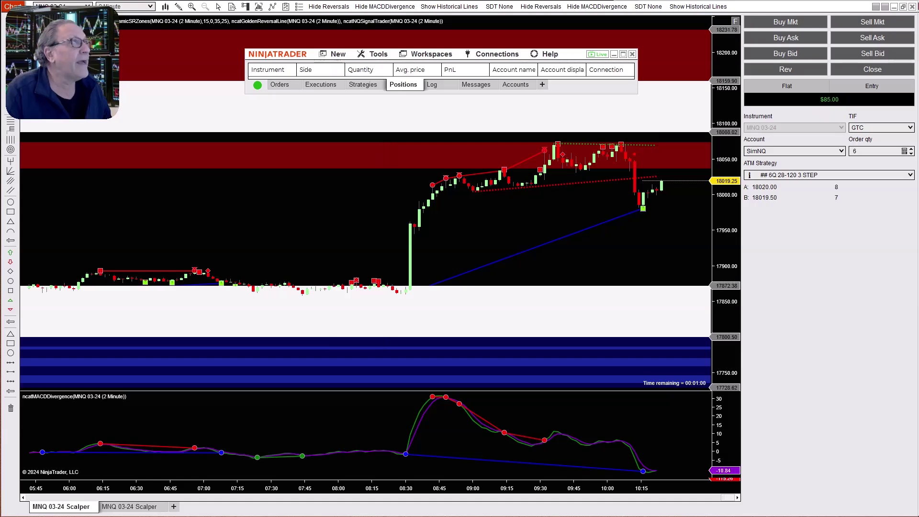
- Dock the Basic Entry window narrowly at the chart's lower right and close the Control Center
left_click_drag(232, 6, 817, 189)
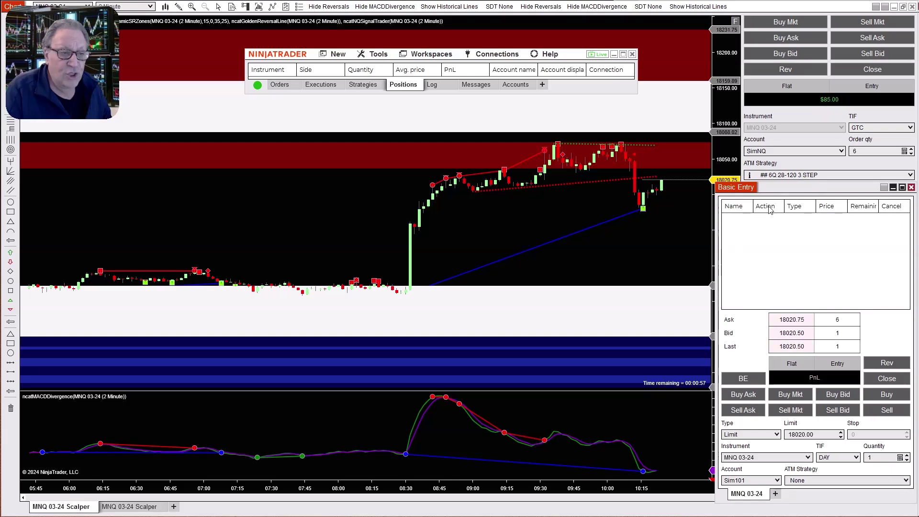
left_click_drag(718, 252, 746, 252)
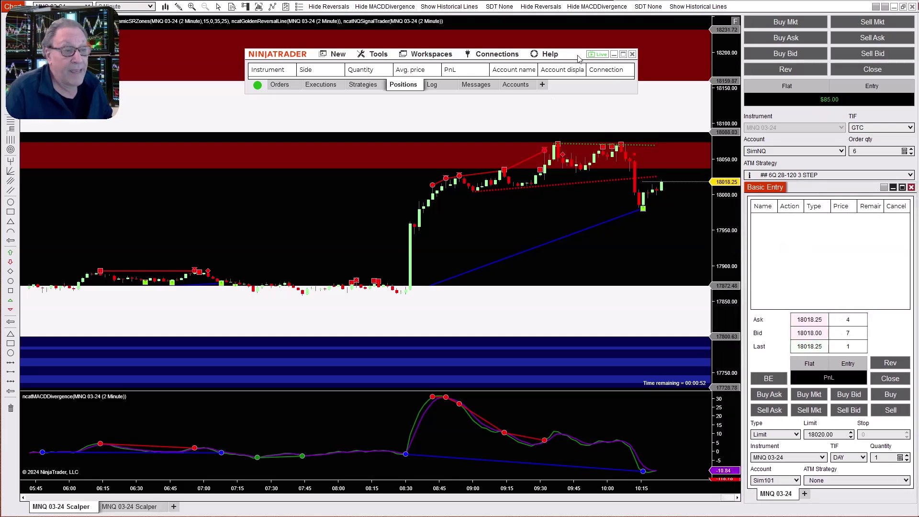
left_click(614, 54)
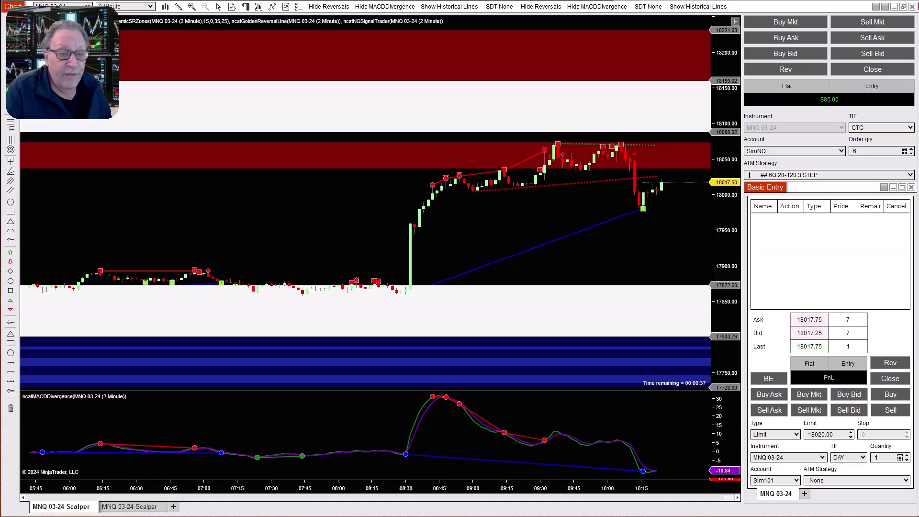
- Set the Basic Entry window to Always On Top from its right-click menu
right_click(824, 249)
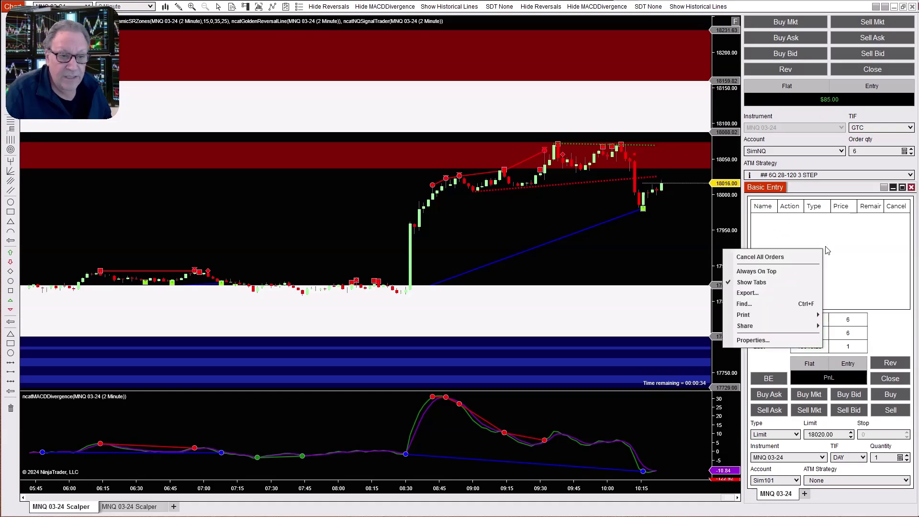
left_click(765, 272)
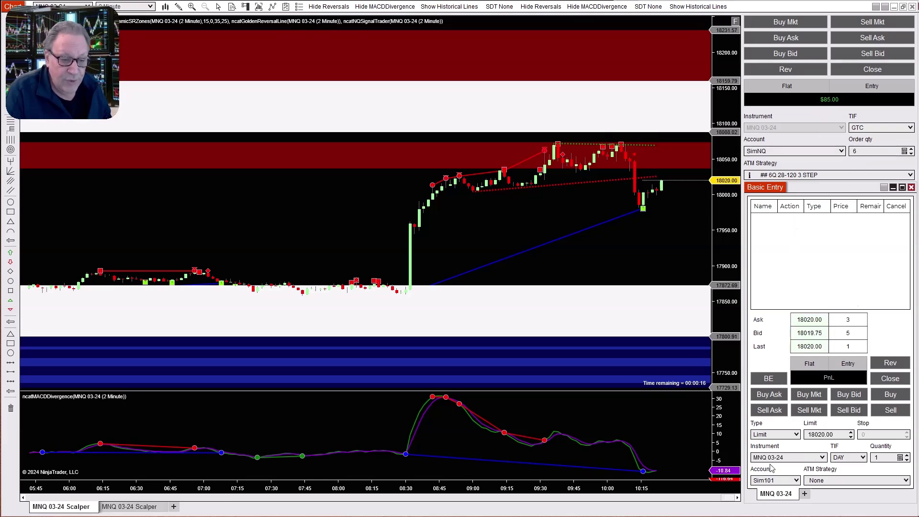
- Switch the Basic Entry instrument to NQ 03-24, then back to MNQ 03-24
left_click(823, 457)
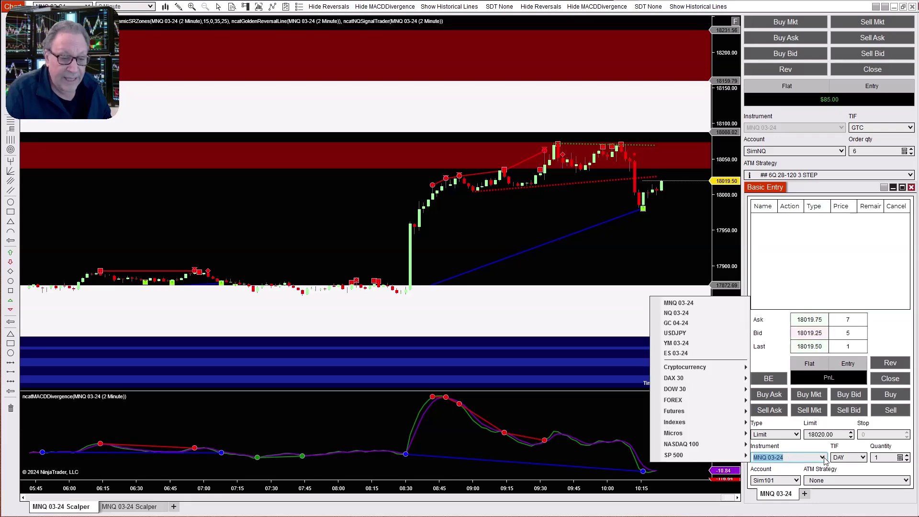
left_click(676, 313)
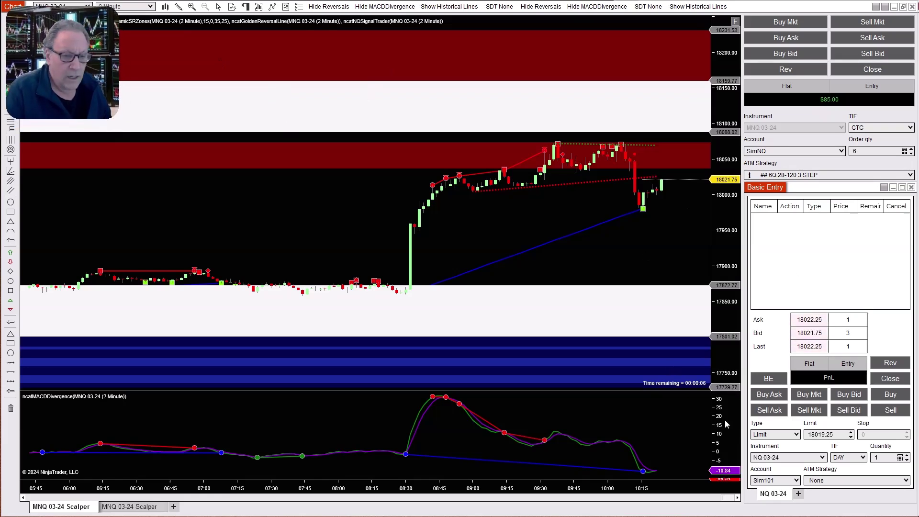
left_click(822, 457)
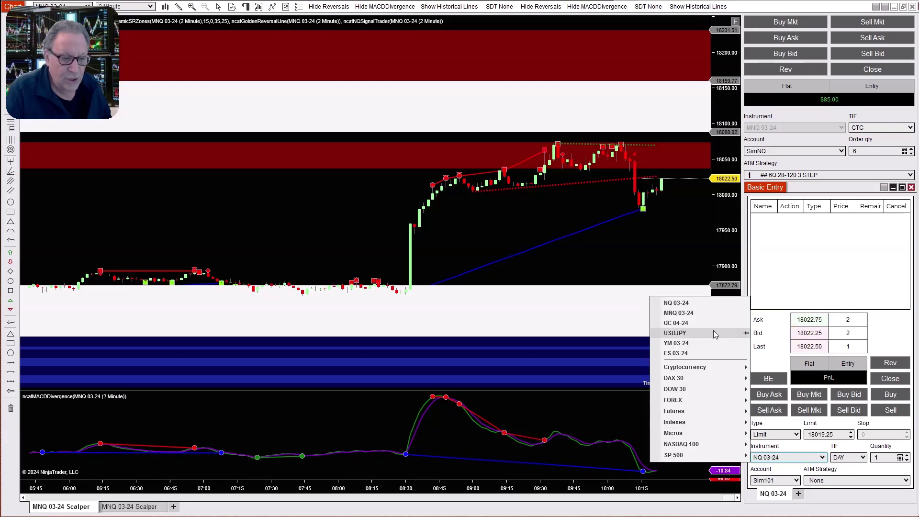
left_click(697, 314)
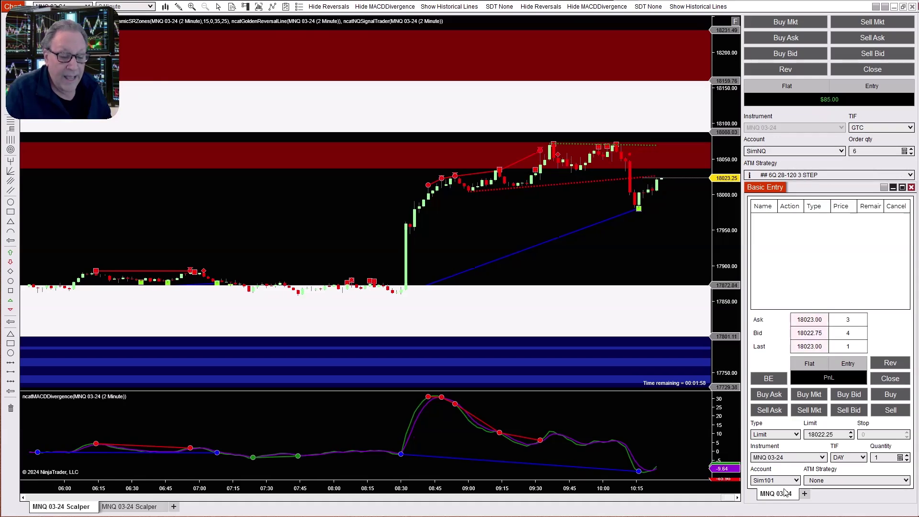
- Select account SimNQ and ATM strategy ## 6Q 28-120 3 STEP, with quantity 6
left_click(796, 481)
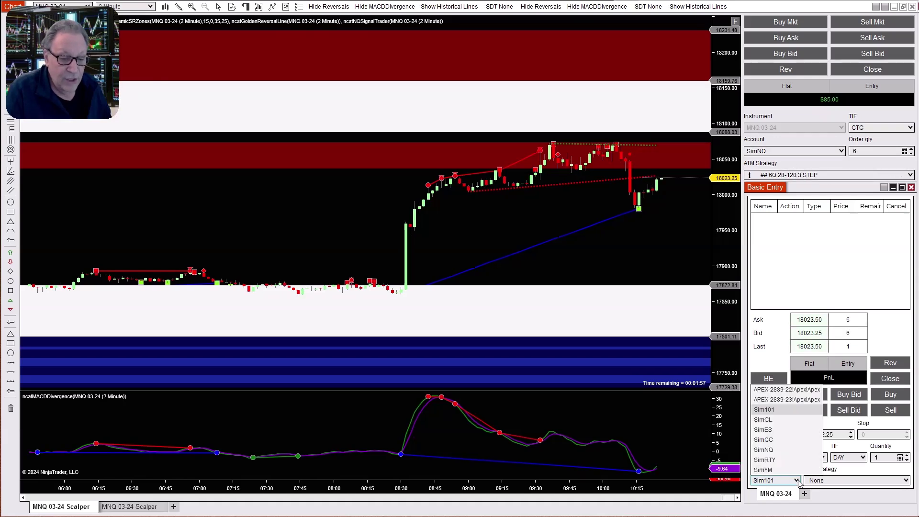
left_click(777, 450)
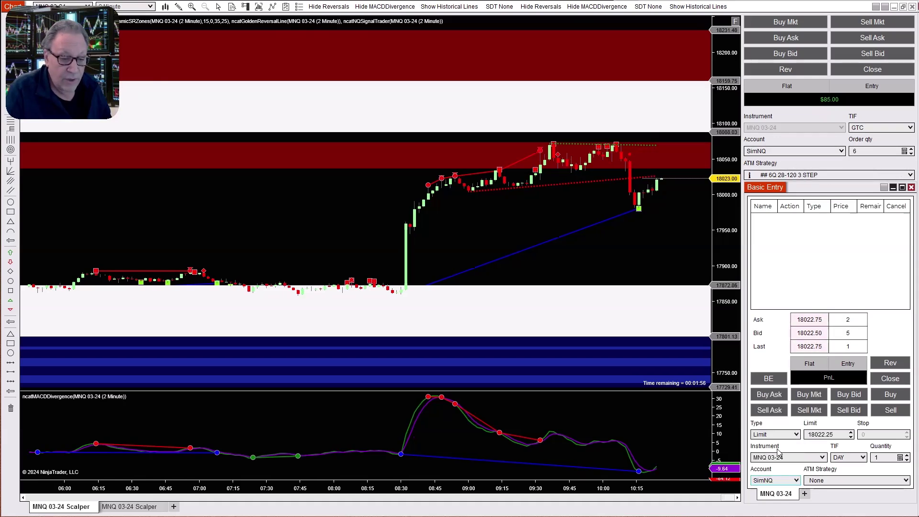
left_click(850, 484)
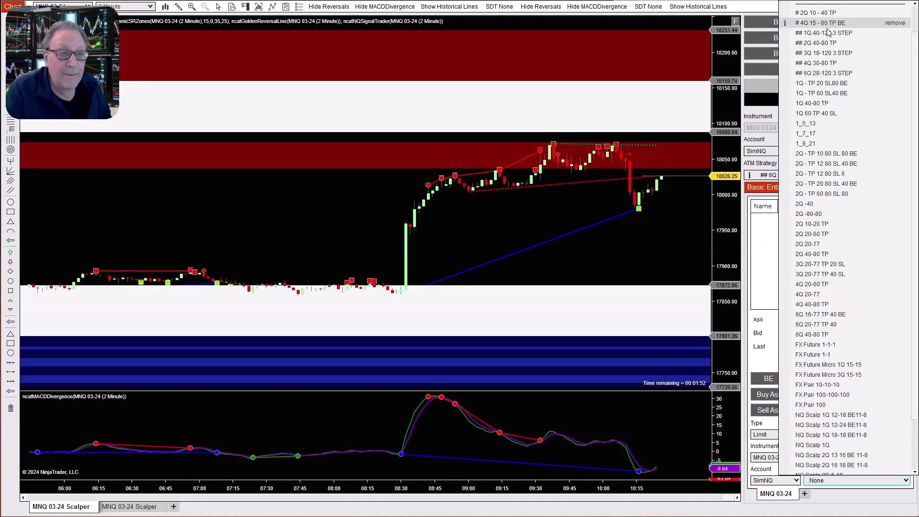
left_click(820, 74)
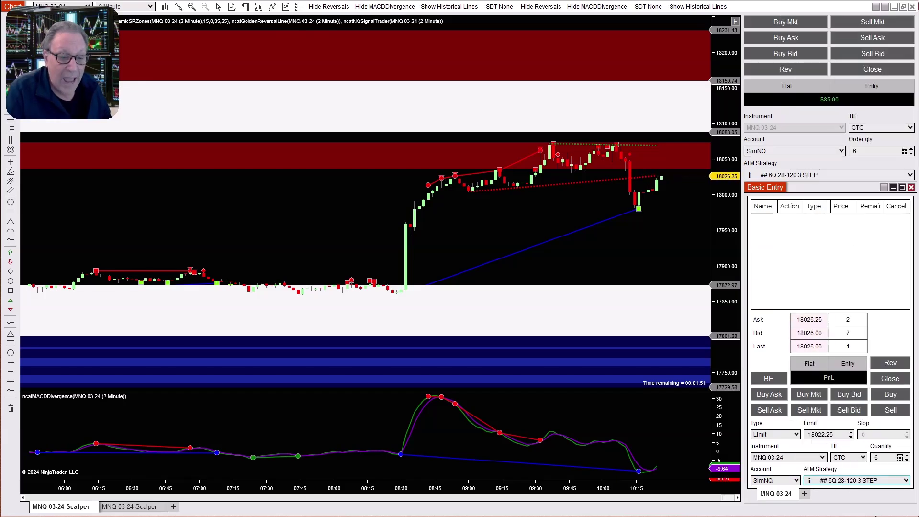
left_click(907, 460)
left_click(907, 460)
left_click(907, 460)
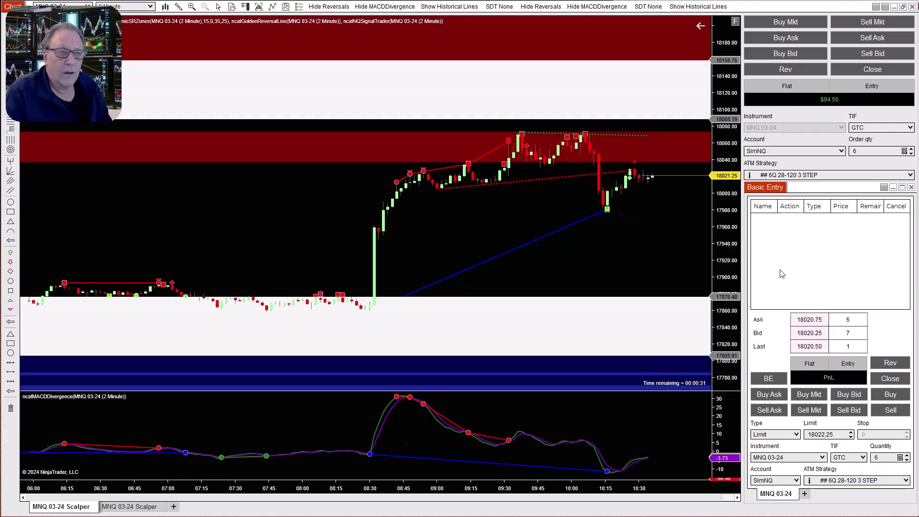
- Buy 6 MNQ at market, then move the stop to 17948.50 and targets to 18057.00 and 18086.75
left_click(788, 23)
left_click(788, 23)
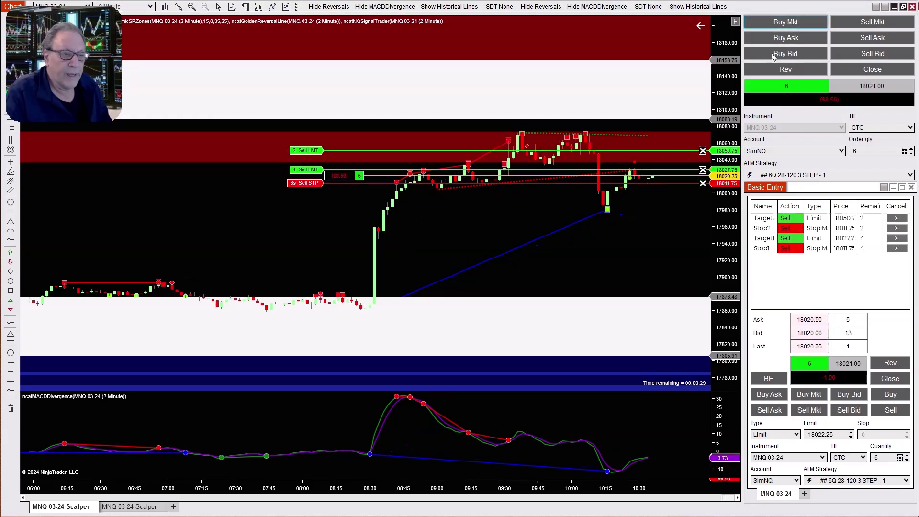
left_click_drag(321, 212, 320, 240)
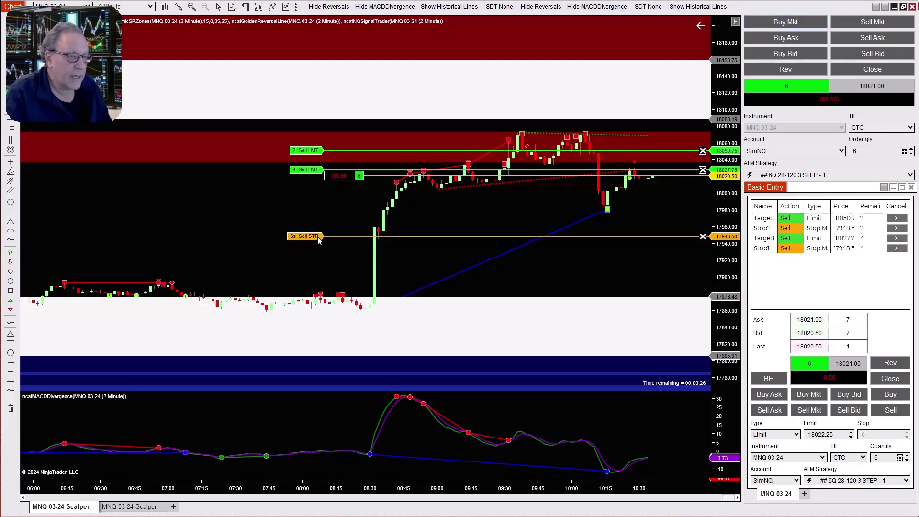
left_click_drag(319, 153, 316, 124)
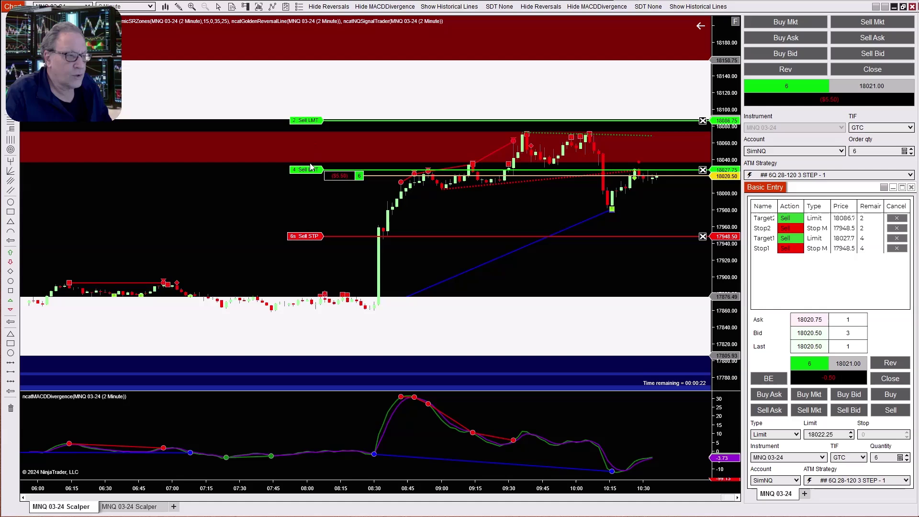
left_click_drag(309, 170, 306, 148)
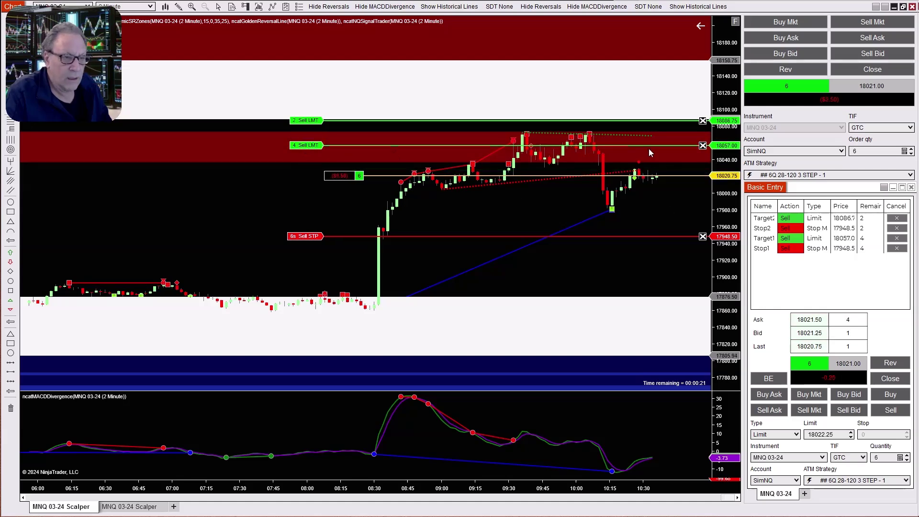
scroll(531, 199, "down", 3)
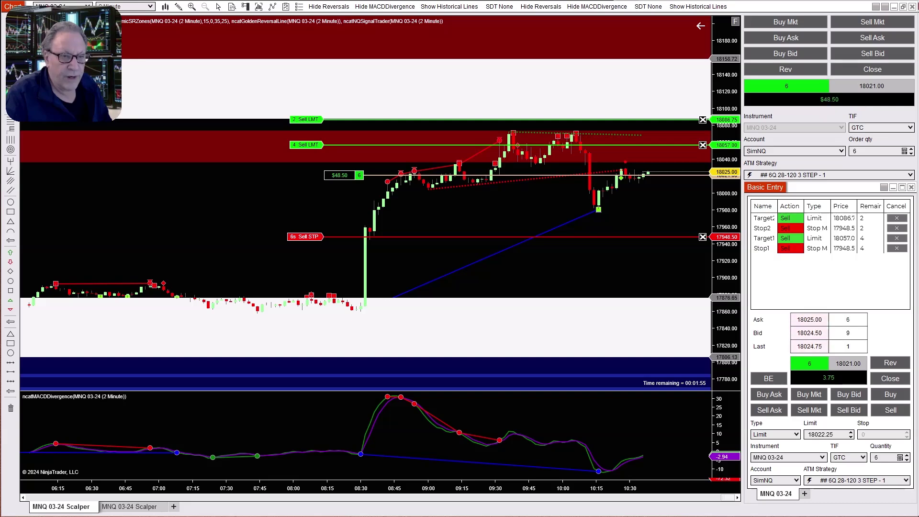
- Set quantity to 1 and sell one contract to scale out
left_click(907, 460)
left_click(906, 460)
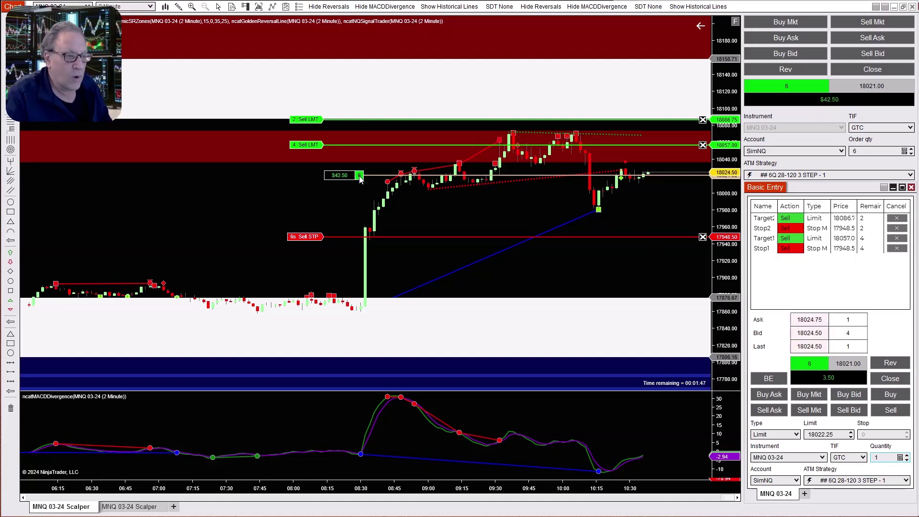
left_click(891, 409)
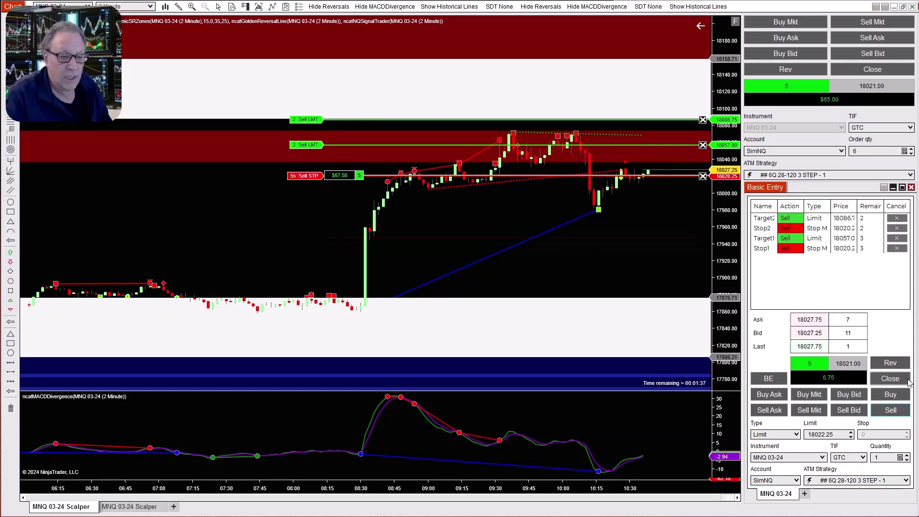
- Move the stop to 17991.25 on the chart and sell another lot, leaving 4 long
left_click(292, 176)
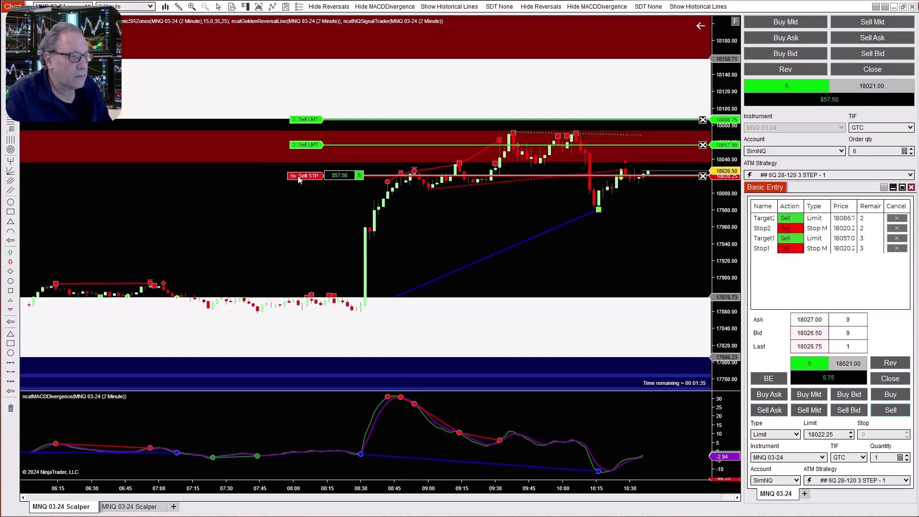
left_click(335, 193)
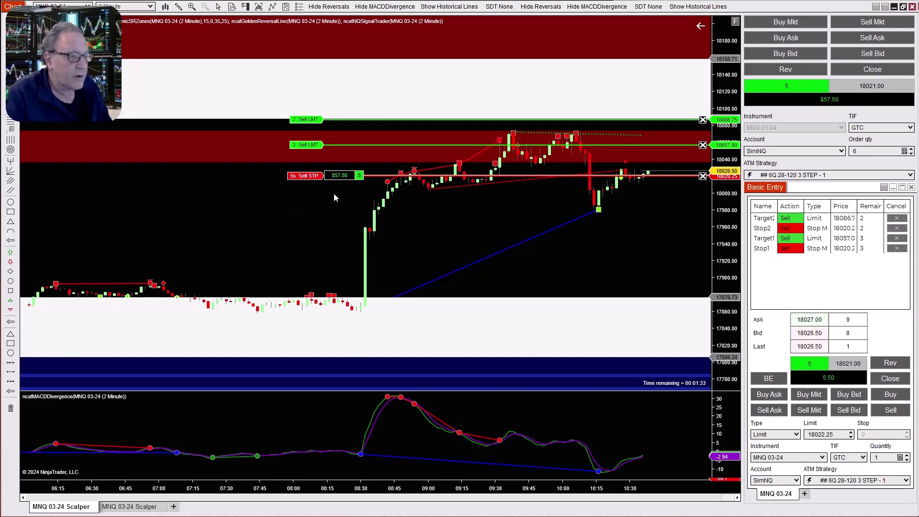
left_click_drag(306, 176, 313, 200)
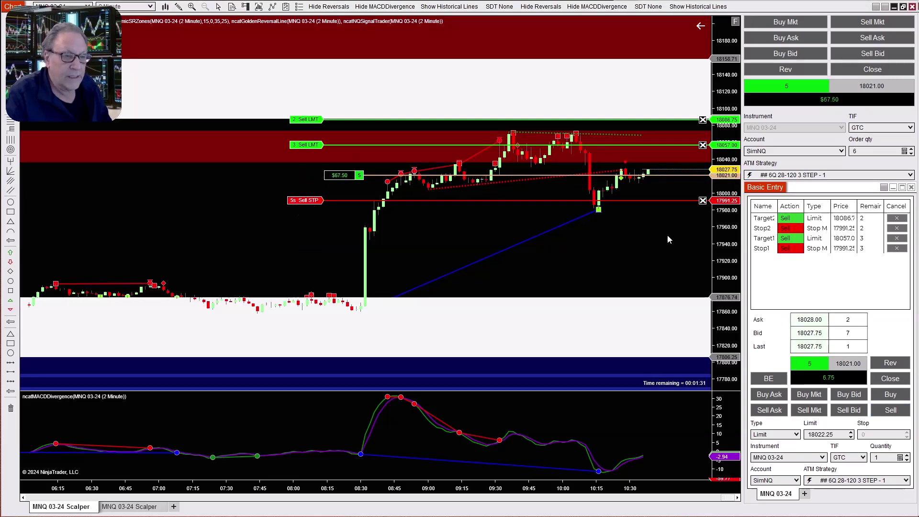
left_click(891, 410)
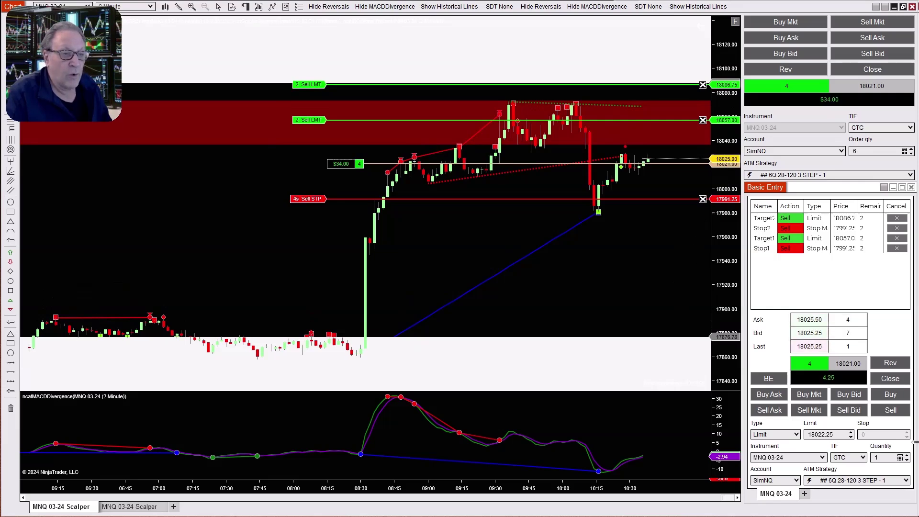
- Place and cancel a 1-lot buy limit at 18022.25, then buy 2 at market to reach 6 long
left_click(888, 394)
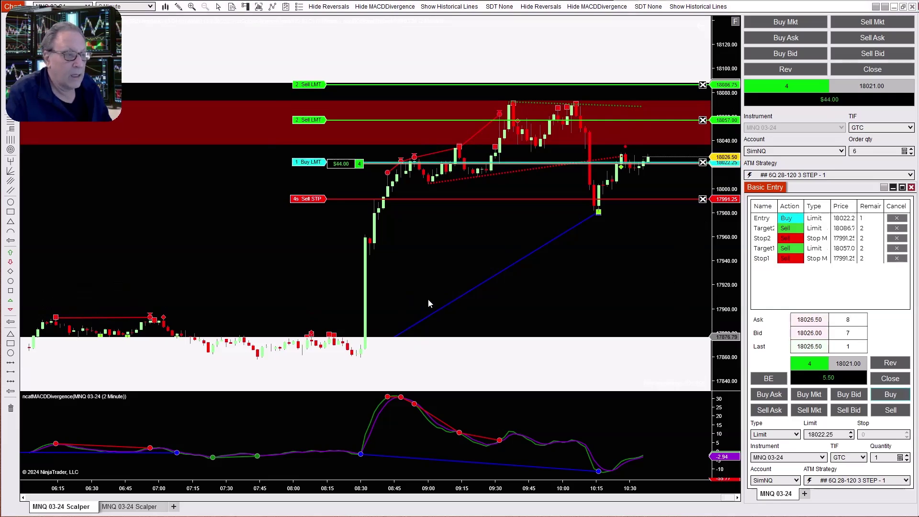
left_click(702, 162)
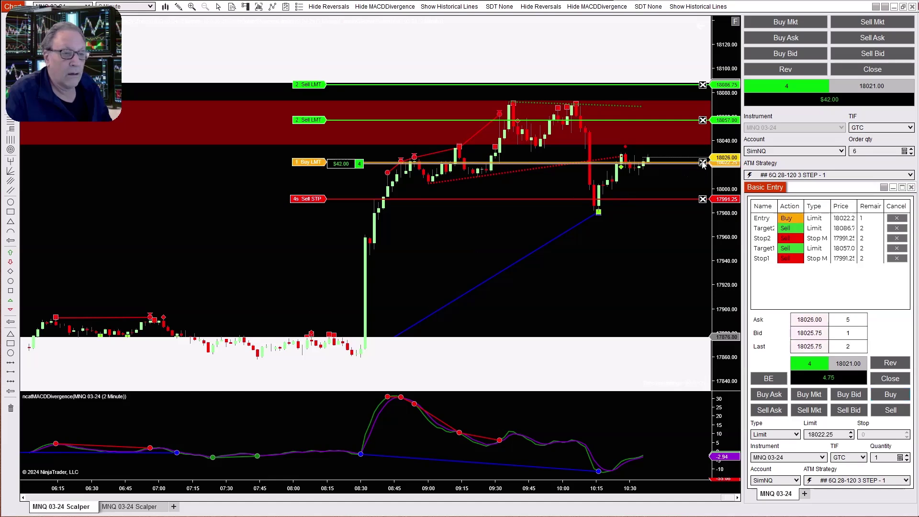
left_click(812, 394)
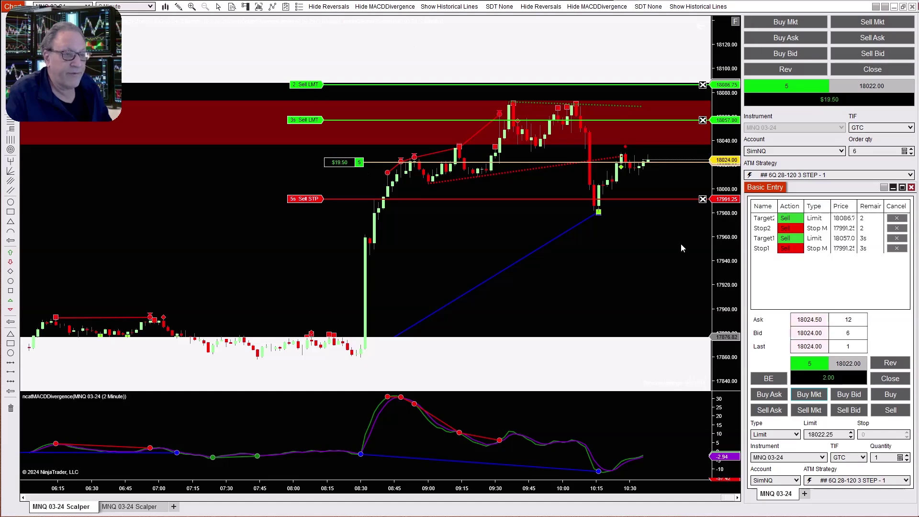
left_click(814, 397)
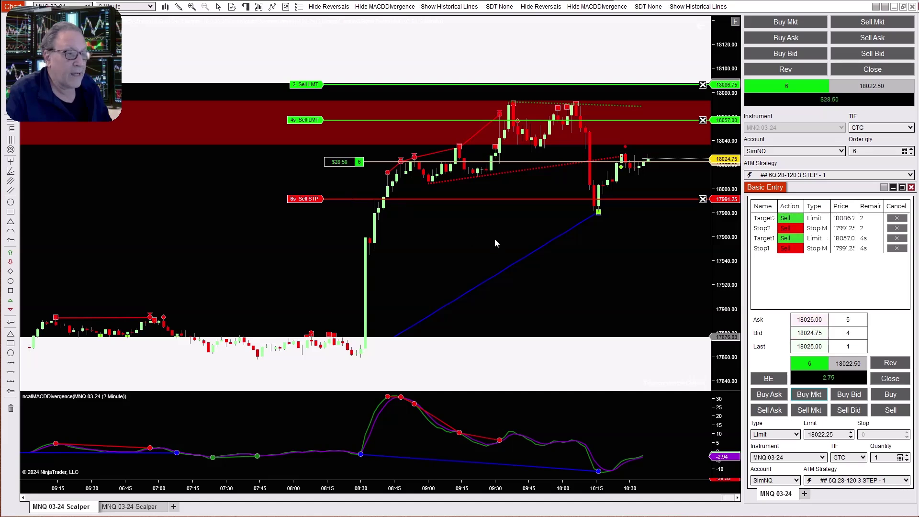